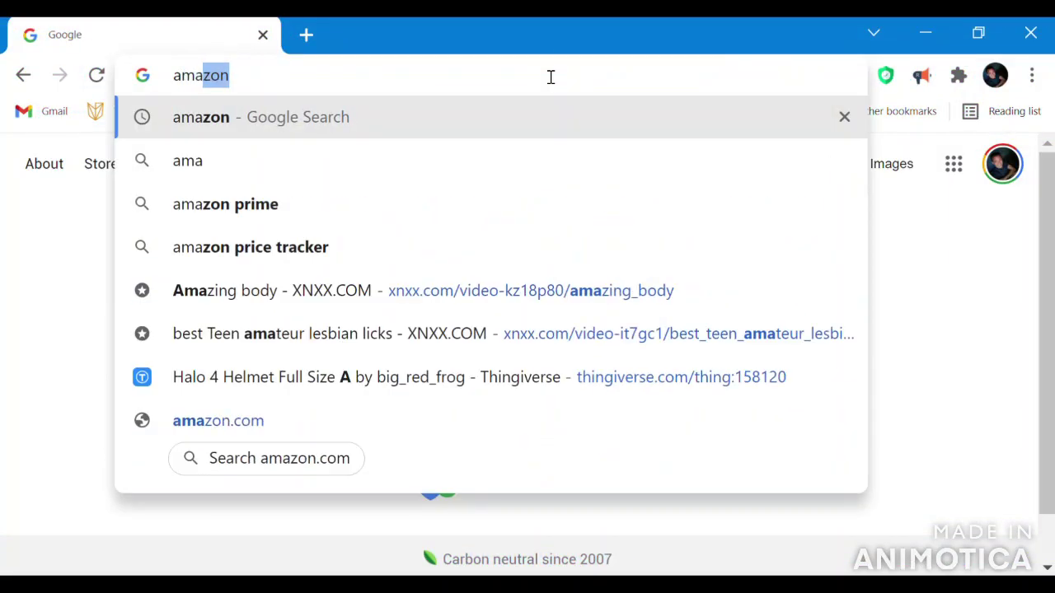
Go to amazon.com and search for 'direct drive ender 3'
{"action": "type", "text": "zon.com"}
{"action": "key", "text": "Return"}
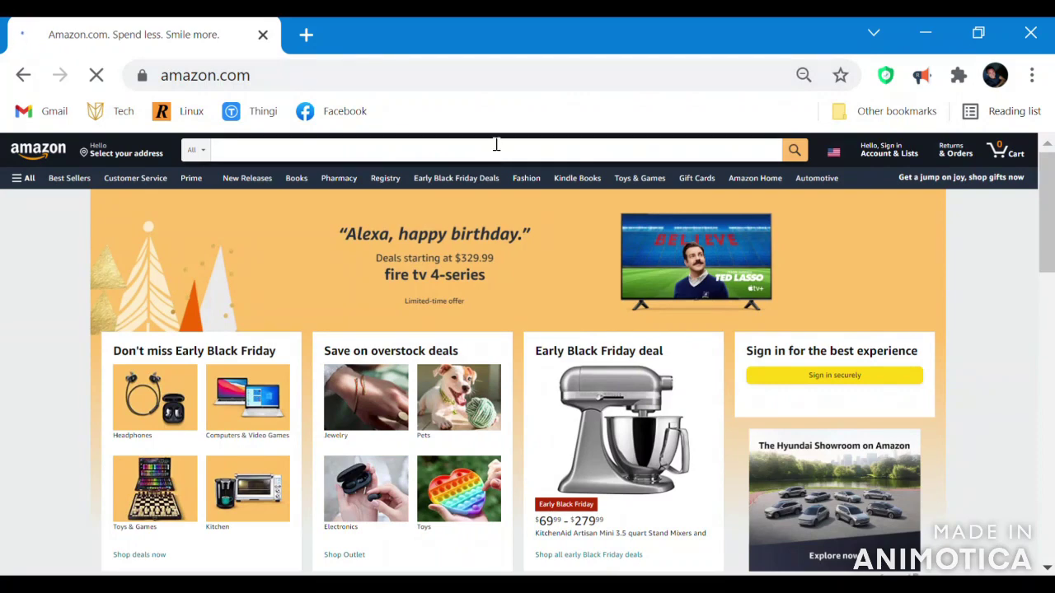
{"action": "left_click", "coordinate": [494, 149]}
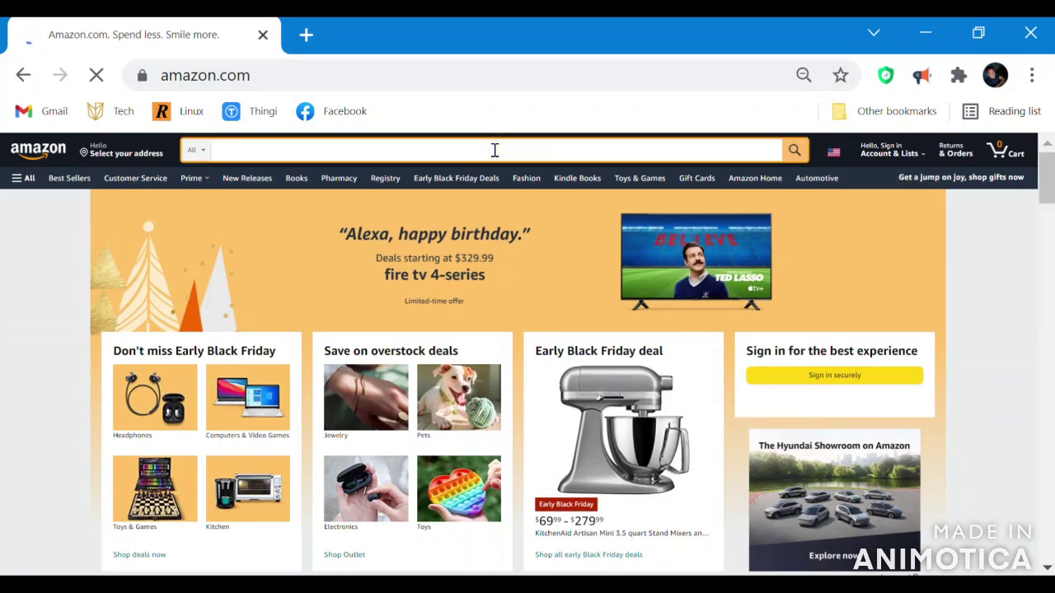
{"action": "type", "text": "direct drive ender 3"}
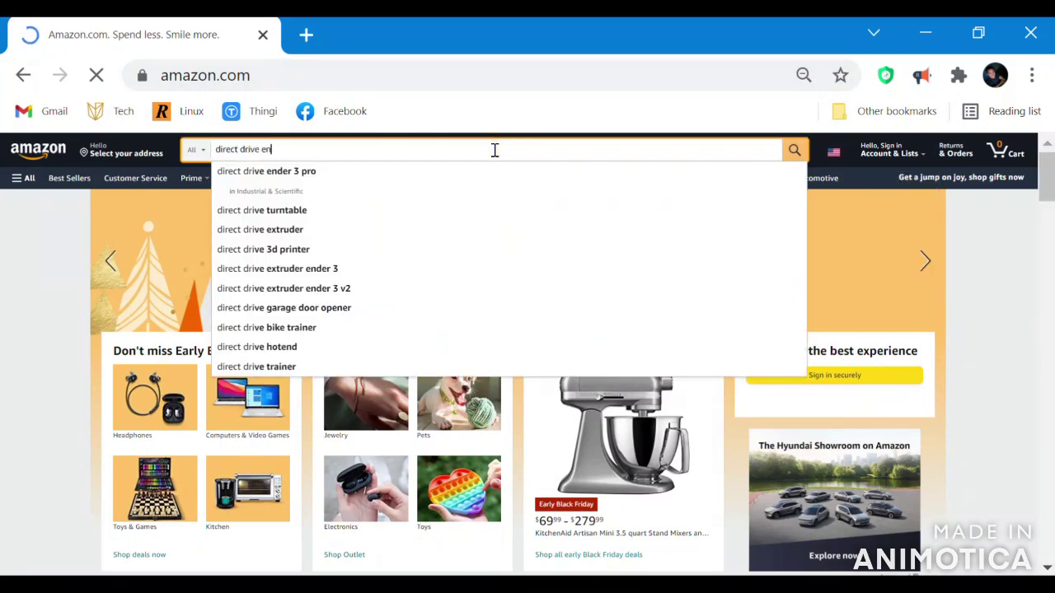
{"action": "key", "text": "Return"}
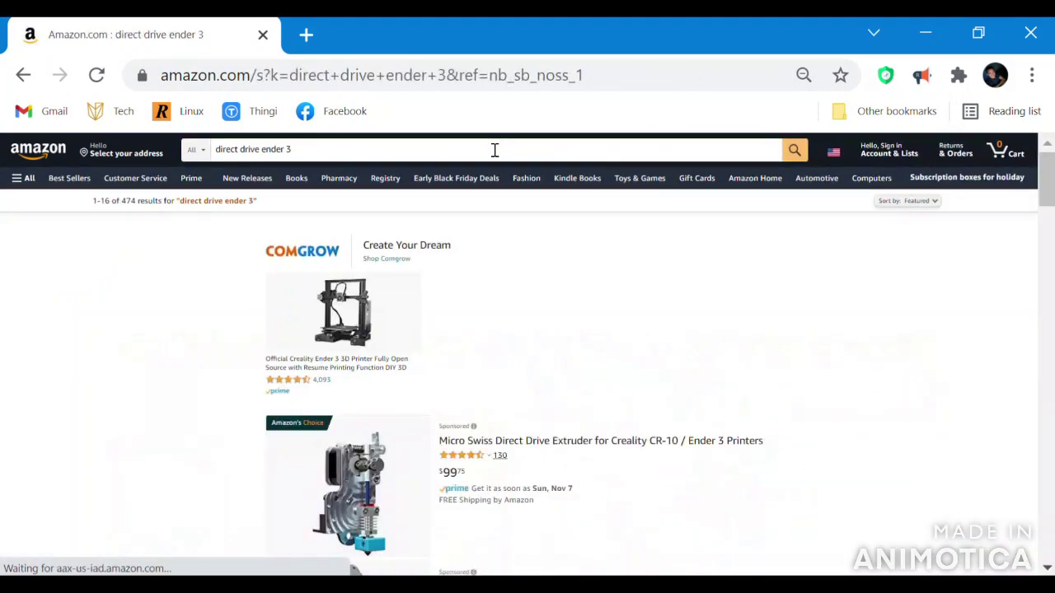
Browse the results and open the Creality Direct Drive Extruder Upgrade Kit listing ($47.99)
{"action": "scroll", "coordinate": [568, 363], "scroll_direction": "down", "scroll_amount": 3}
{"action": "scroll", "coordinate": [580, 333], "scroll_direction": "down", "scroll_amount": 2}
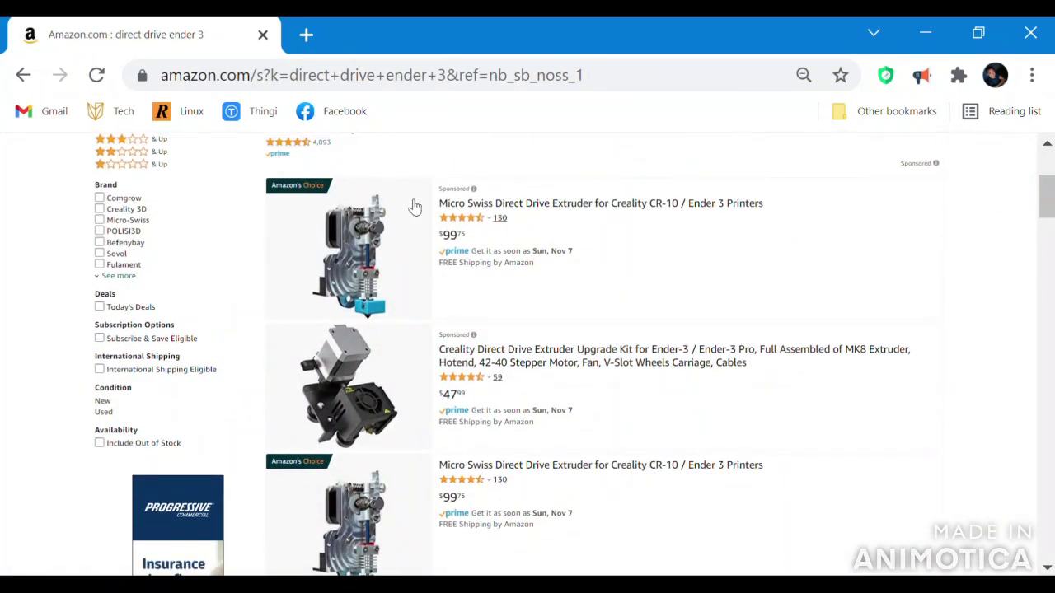
{"action": "mouse_move", "coordinate": [462, 217]}
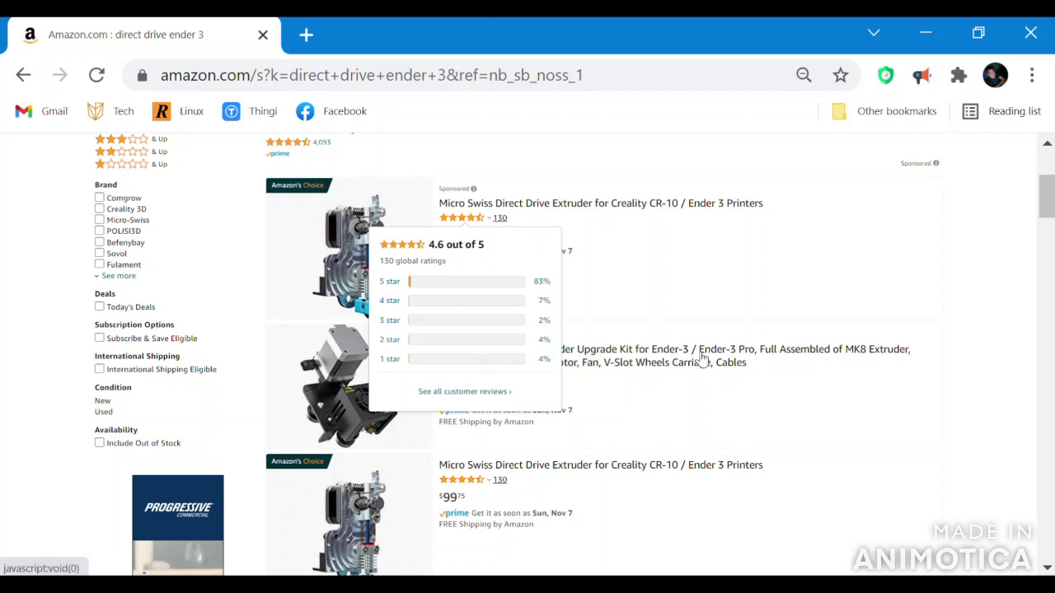
{"action": "mouse_move", "coordinate": [461, 385]}
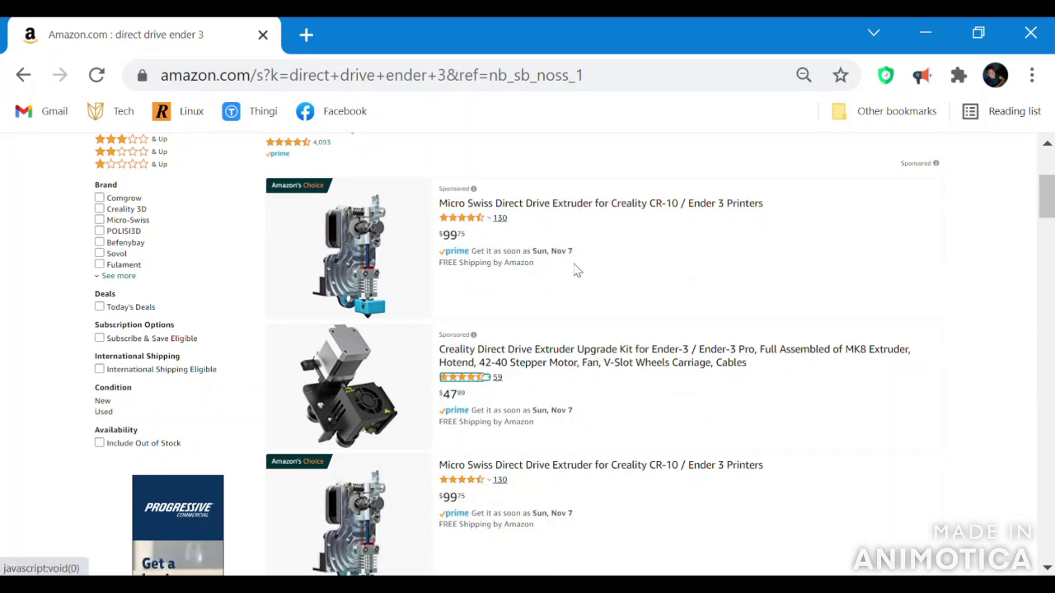
{"action": "left_click", "coordinate": [482, 361]}
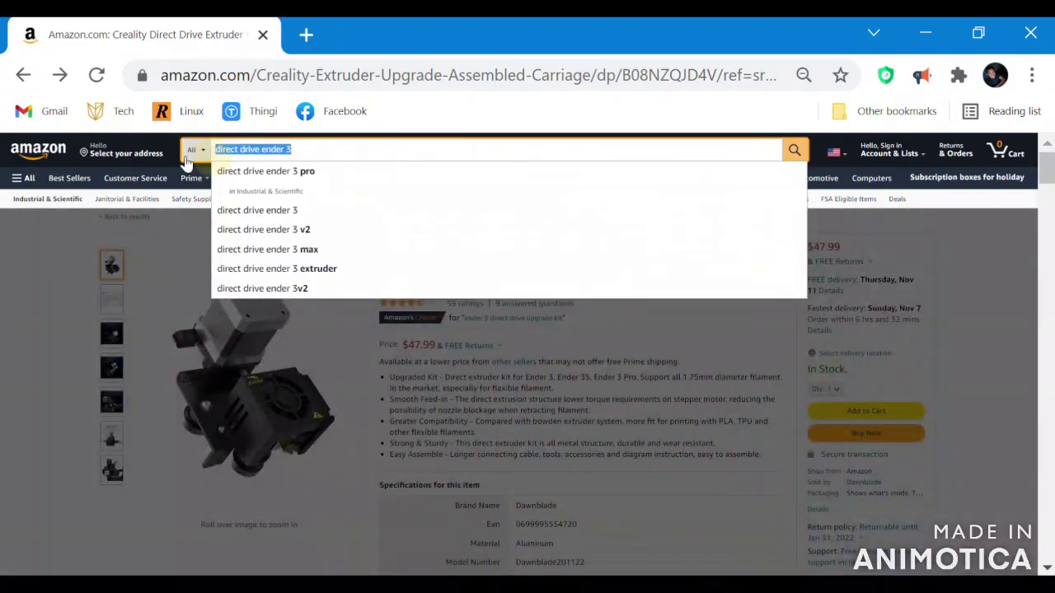
Search Amazon for 'ender 3 glass bed' and open the Amazon's Choice Creality glass bed listing
{"action": "type", "text": "ender "}
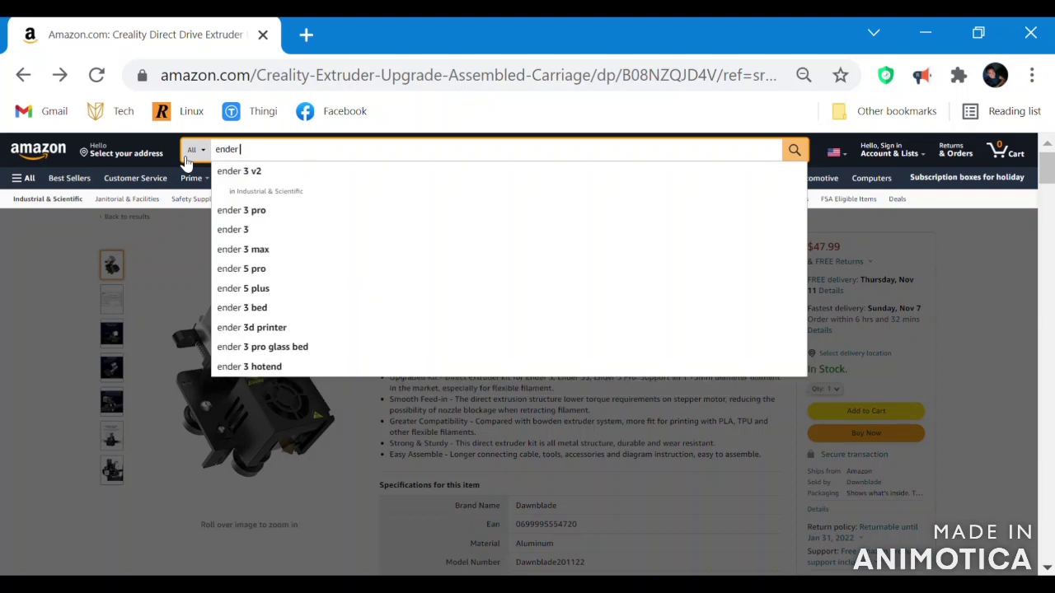
{"action": "type", "text": "3 glass bed"}
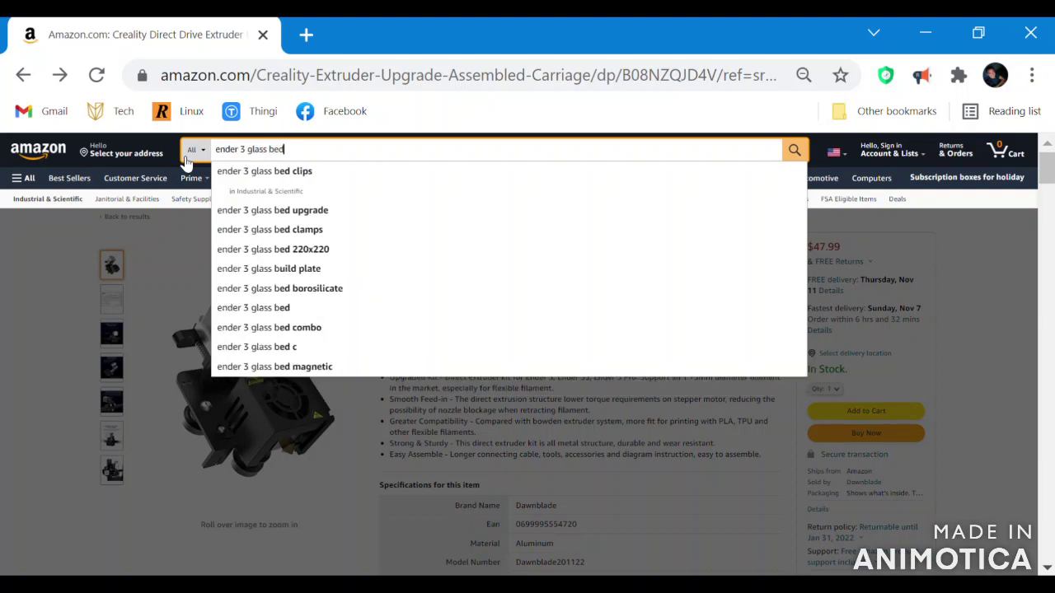
{"action": "key", "text": "Return"}
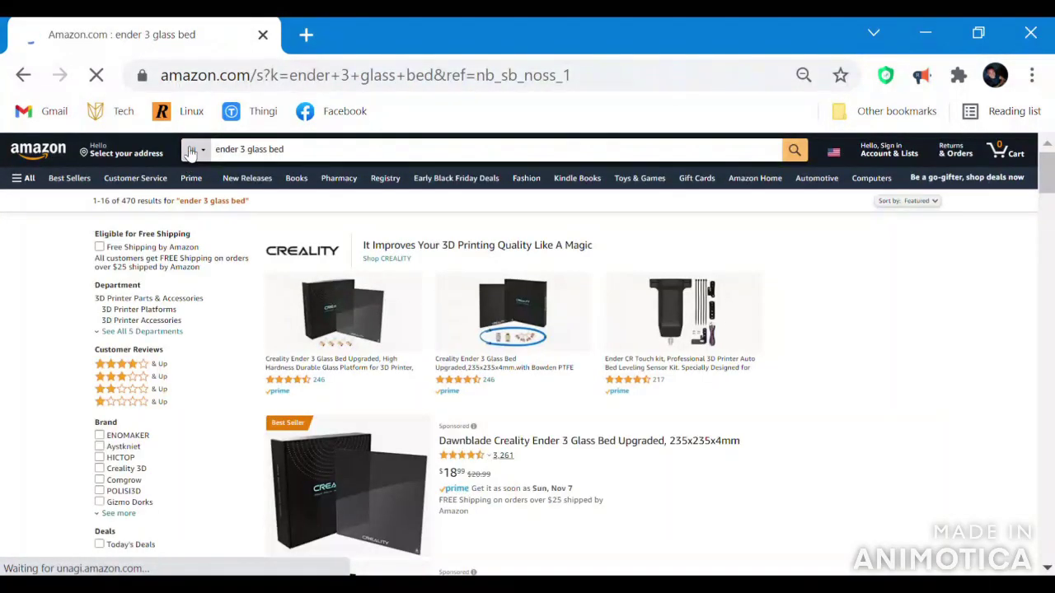
{"action": "scroll", "coordinate": [470, 375], "scroll_direction": "down", "scroll_amount": 5}
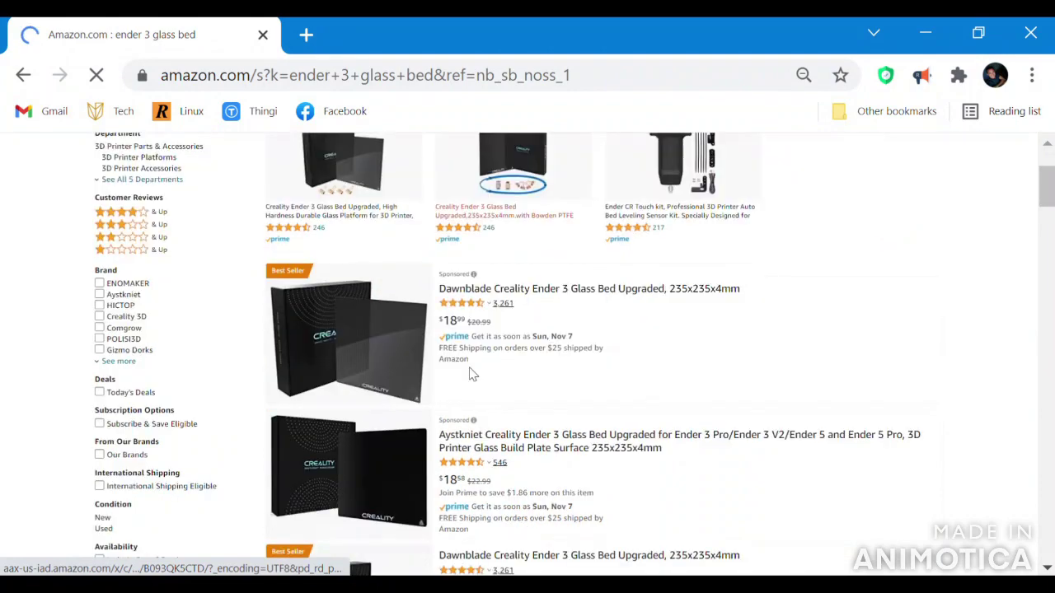
{"action": "scroll", "coordinate": [465, 363], "scroll_direction": "down", "scroll_amount": 4}
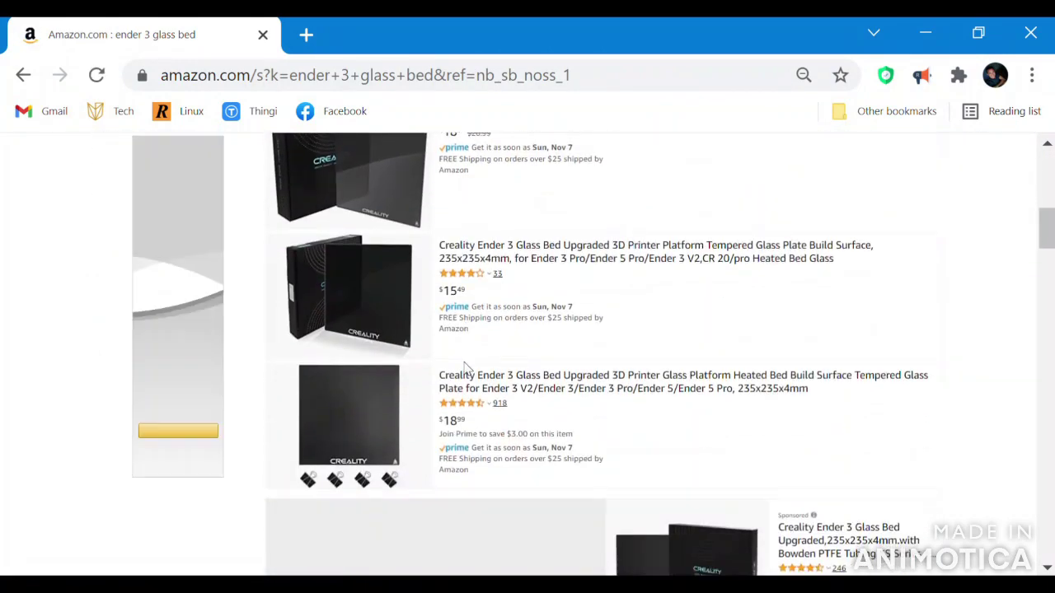
{"action": "scroll", "coordinate": [465, 353], "scroll_direction": "down", "scroll_amount": 3}
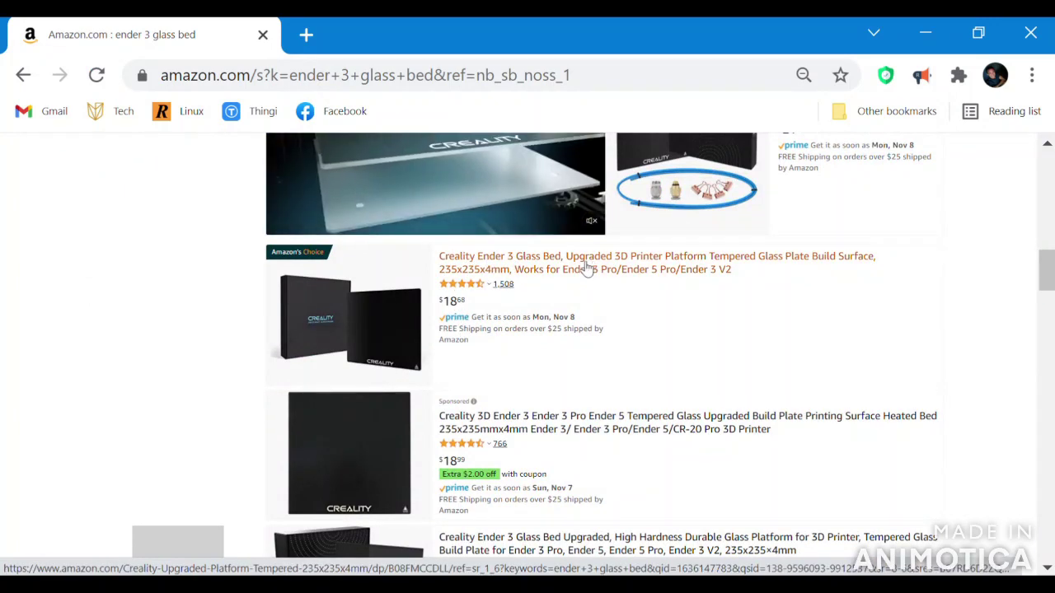
{"action": "left_click", "coordinate": [464, 279]}
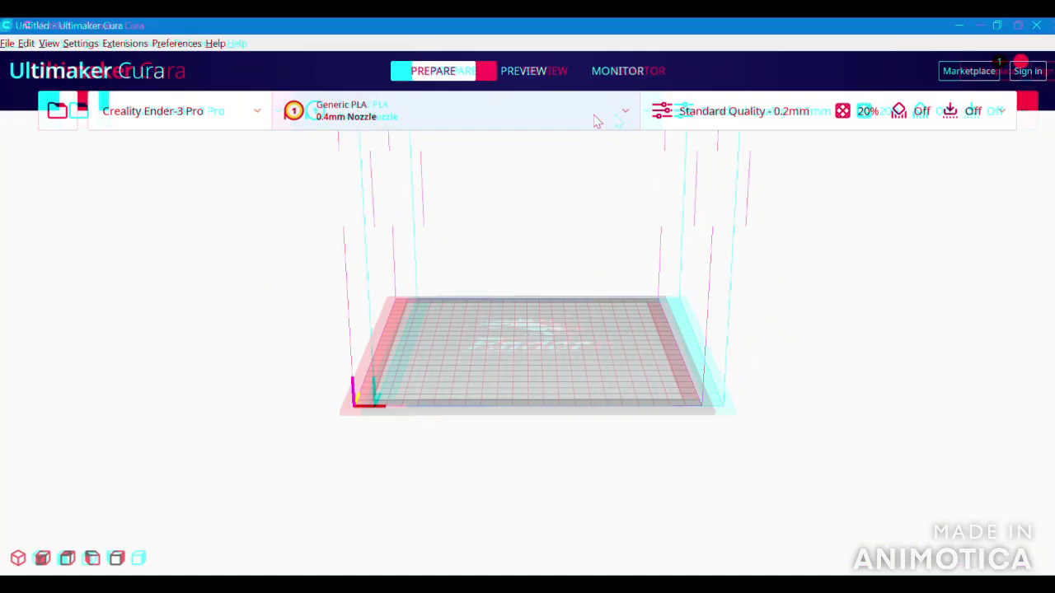
{"action": "left_click", "coordinate": [596, 117]}
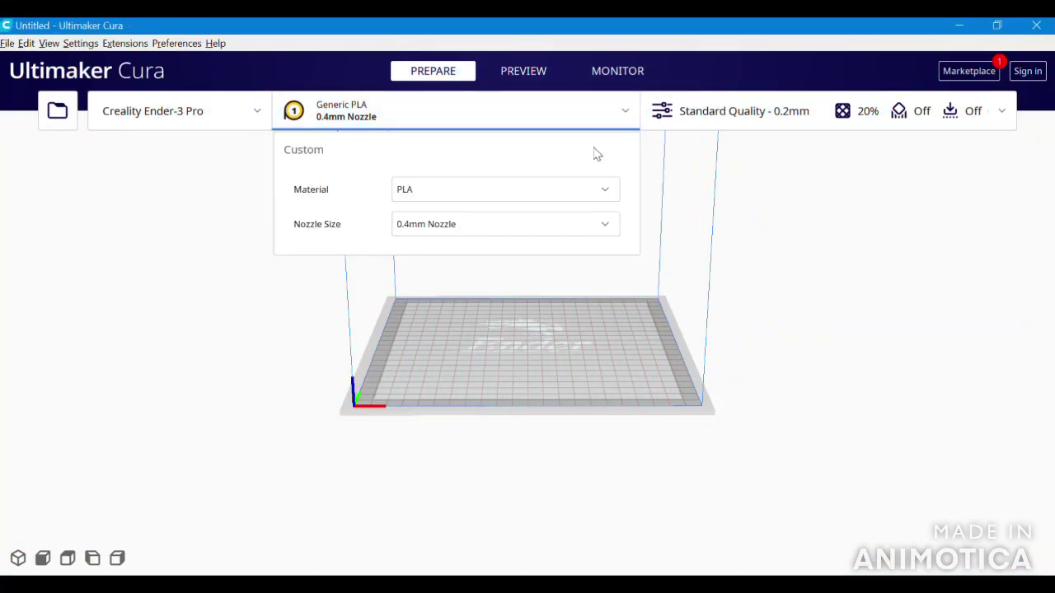
Change the material to Generic TPU 95A
{"action": "left_click", "coordinate": [594, 198]}
{"action": "mouse_move", "coordinate": [650, 238]}
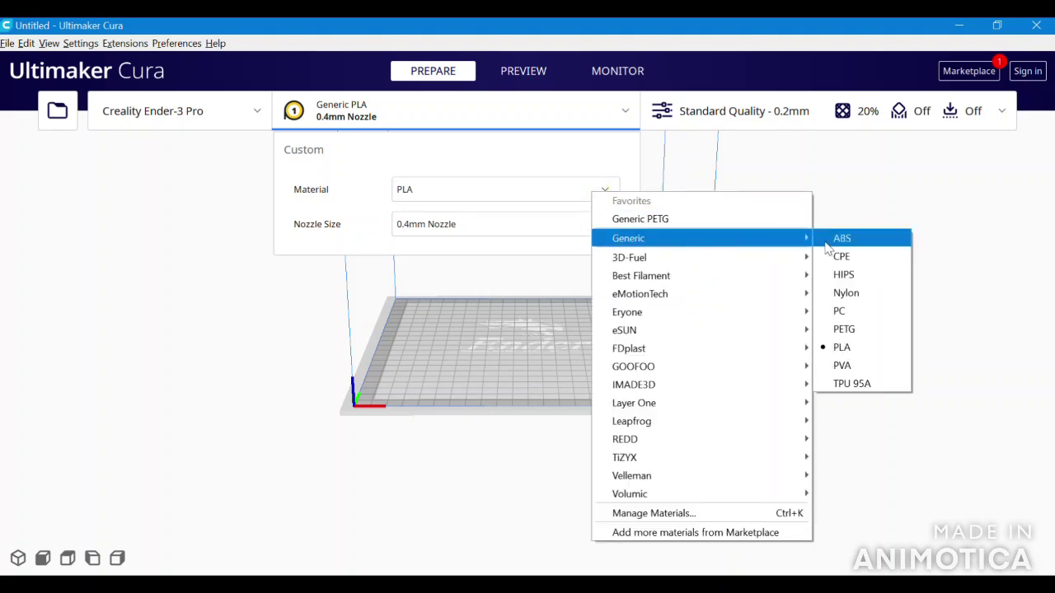
{"action": "left_click", "coordinate": [834, 384]}
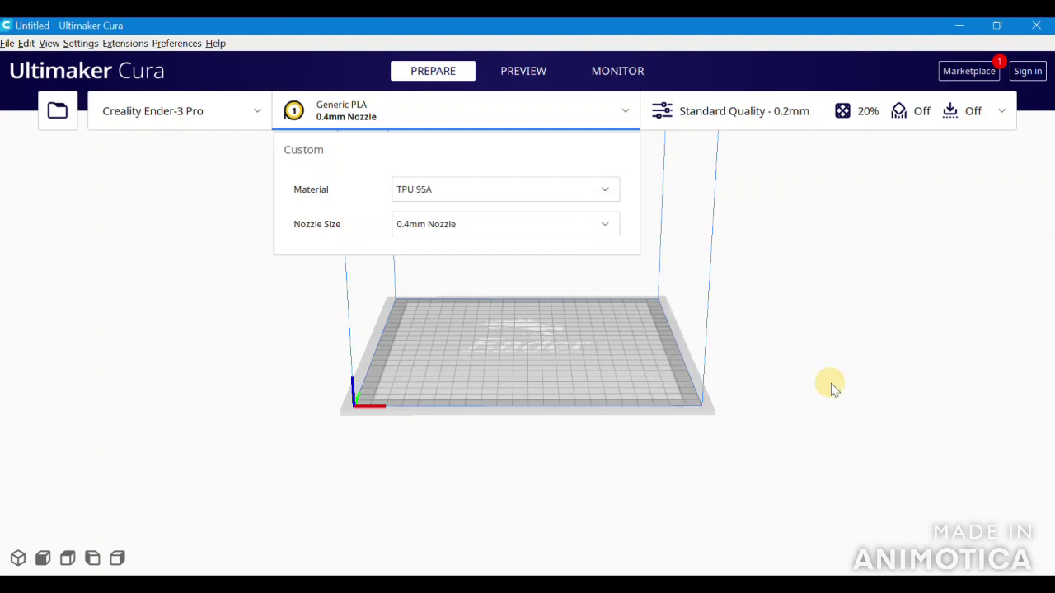
{"action": "left_click", "coordinate": [511, 110]}
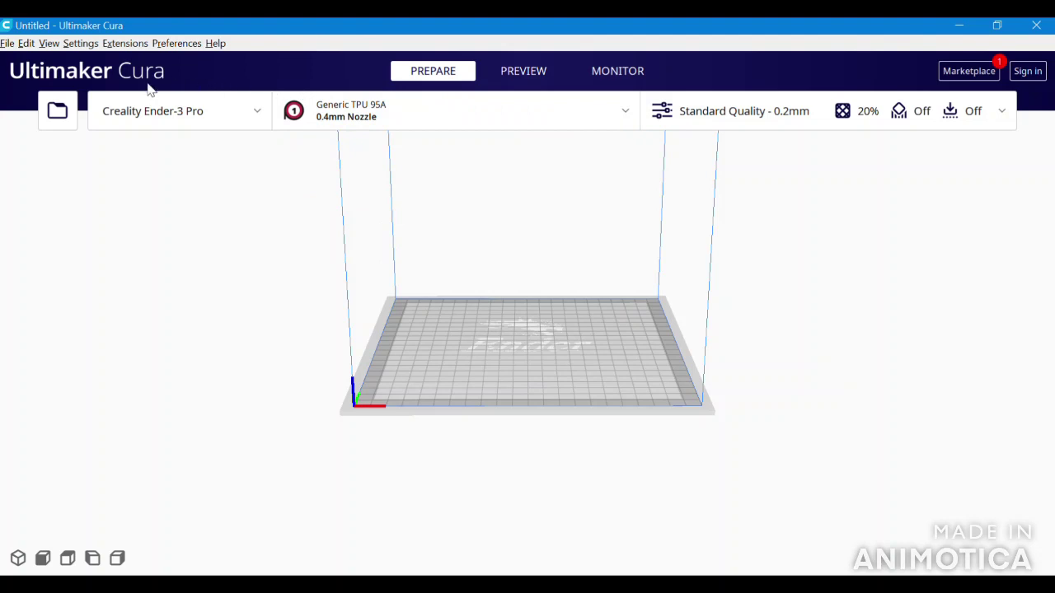
Open Batarang.stl (100.0 x 34.4 x 3.0 mm) onto the build plate
{"action": "left_click", "coordinate": [6, 43]}
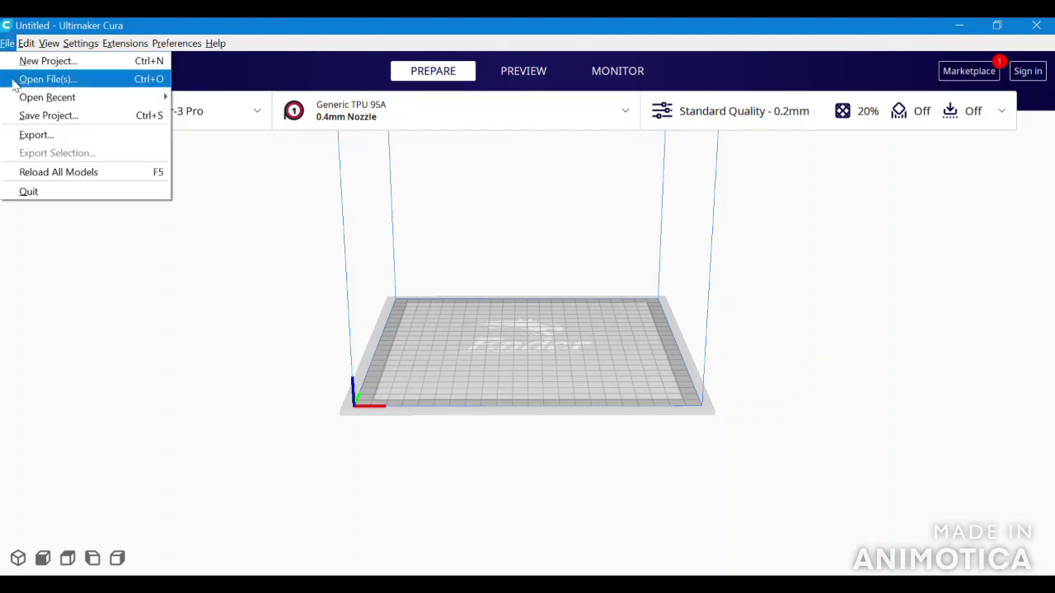
{"action": "left_click", "coordinate": [17, 77]}
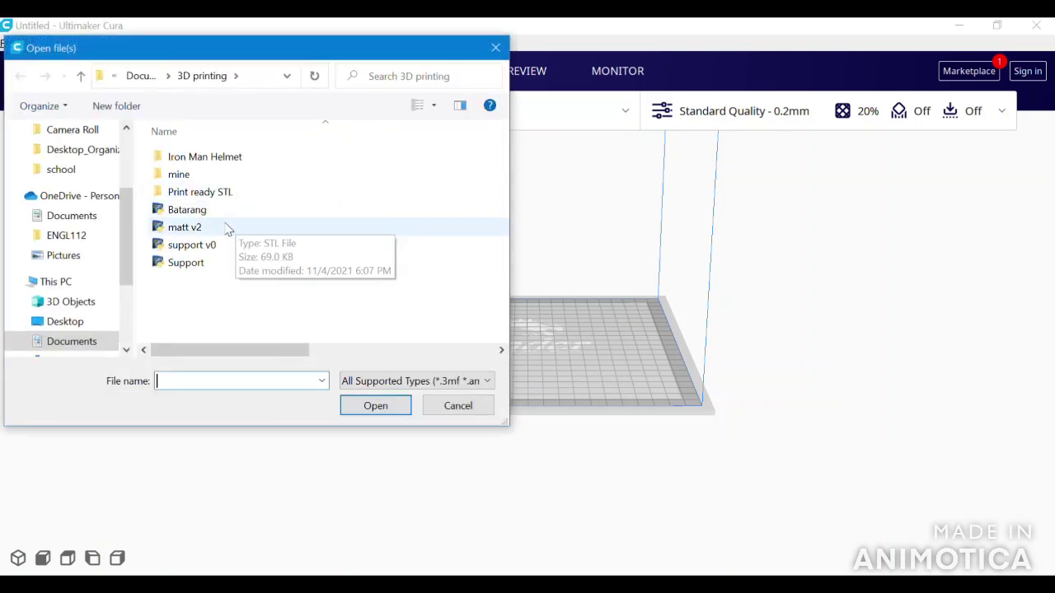
{"action": "left_click", "coordinate": [201, 216]}
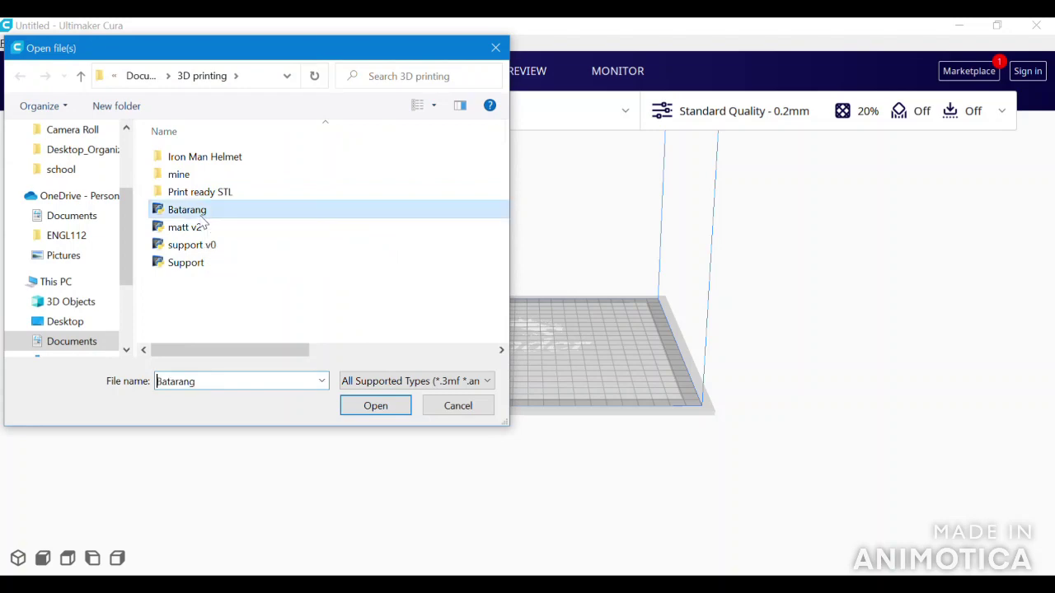
{"action": "left_click", "coordinate": [396, 406]}
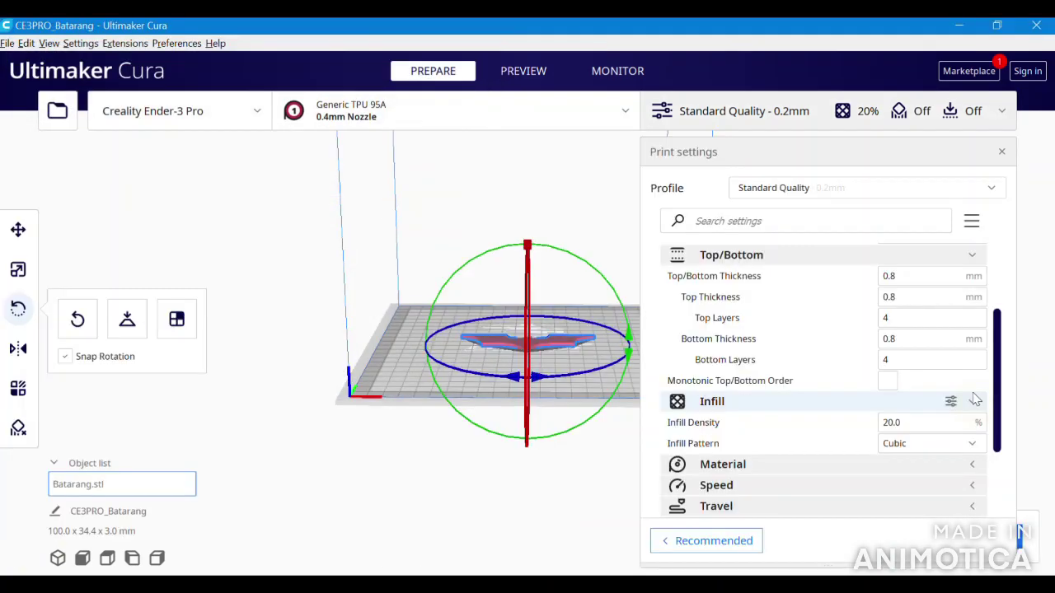
{"action": "scroll", "coordinate": [975, 400], "scroll_direction": "down", "scroll_amount": 2}
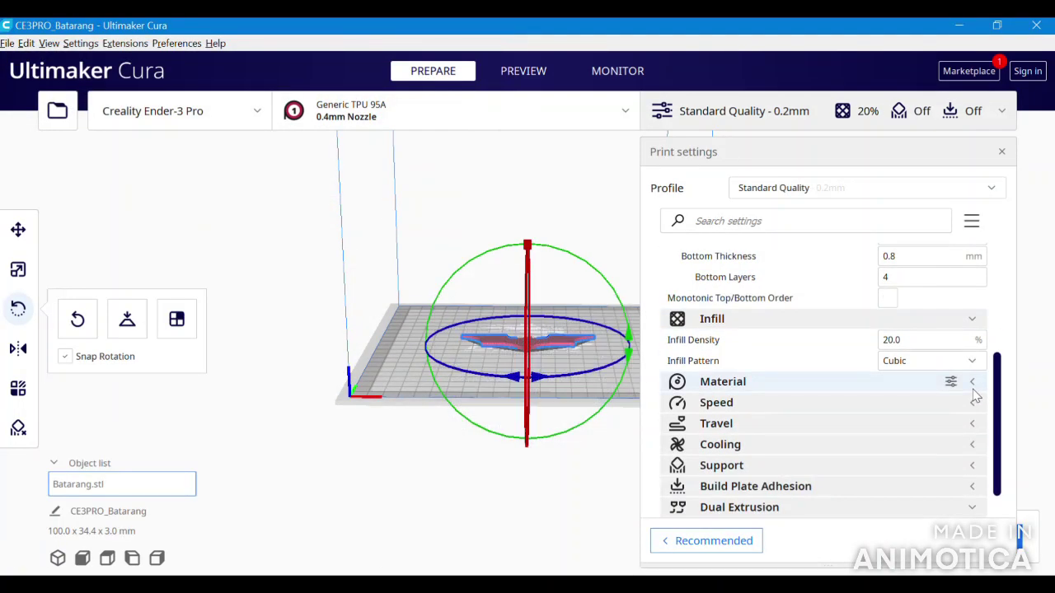
Set printing temperature to 230 °C and build plate temperature to 70 °C
{"action": "left_click", "coordinate": [973, 384]}
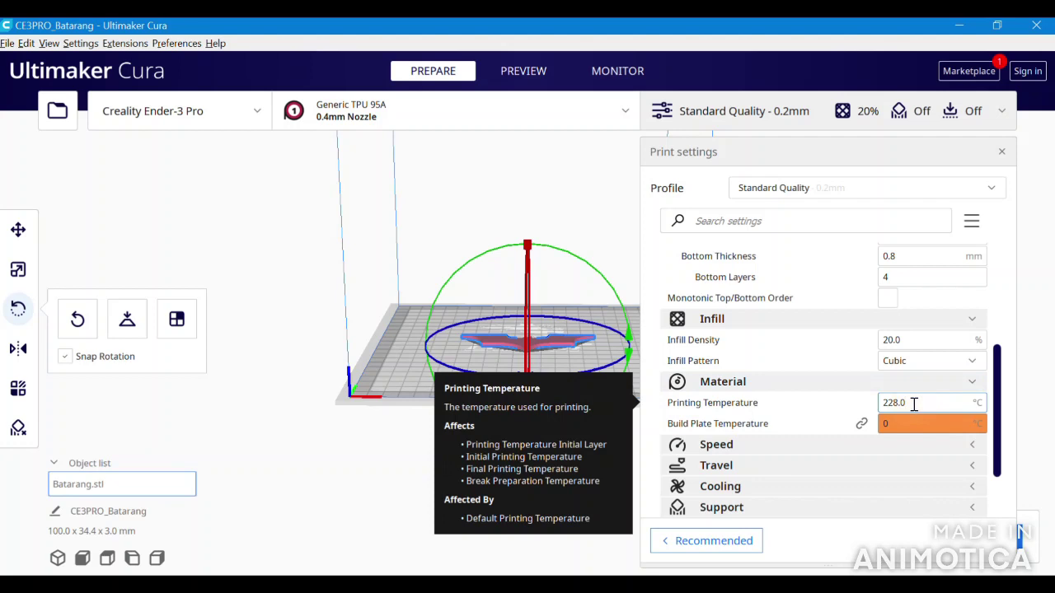
{"action": "key", "text": "BackSpace"}
{"action": "key", "text": "BackSpace"}
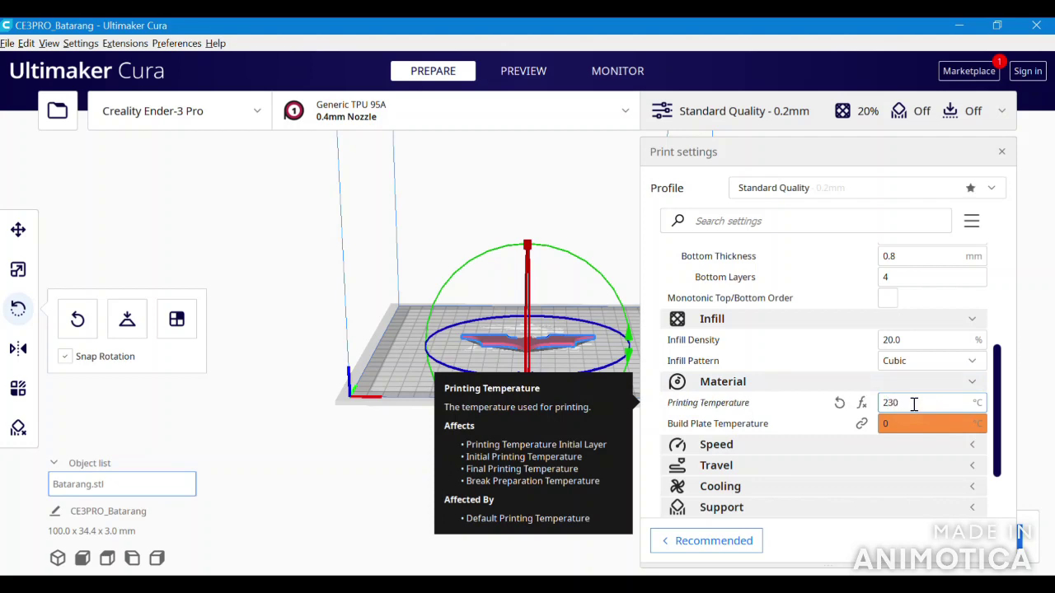
{"action": "left_click", "coordinate": [903, 425]}
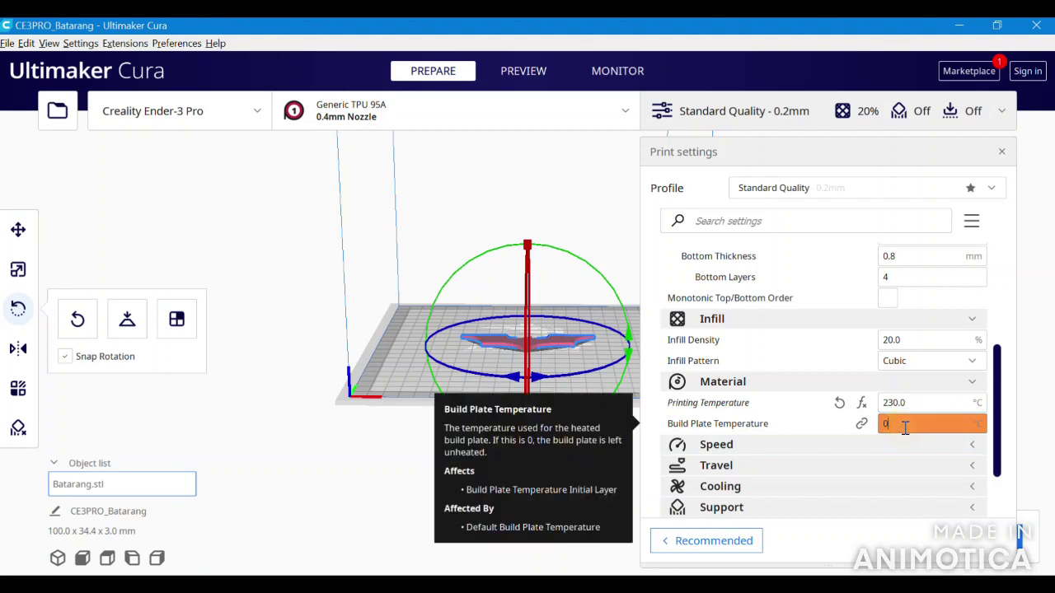
{"action": "key", "text": "BackSpace"}
{"action": "type", "text": "7"}
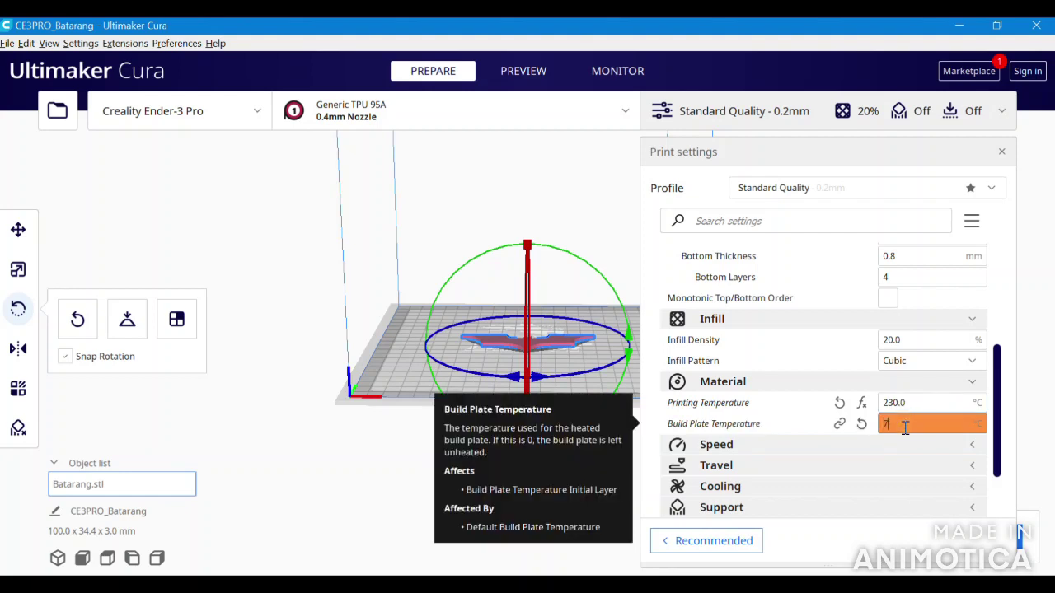
{"action": "type", "text": "0"}
Set the print speed to 30 mm/s
{"action": "scroll", "coordinate": [904, 427], "scroll_direction": "down", "scroll_amount": 1}
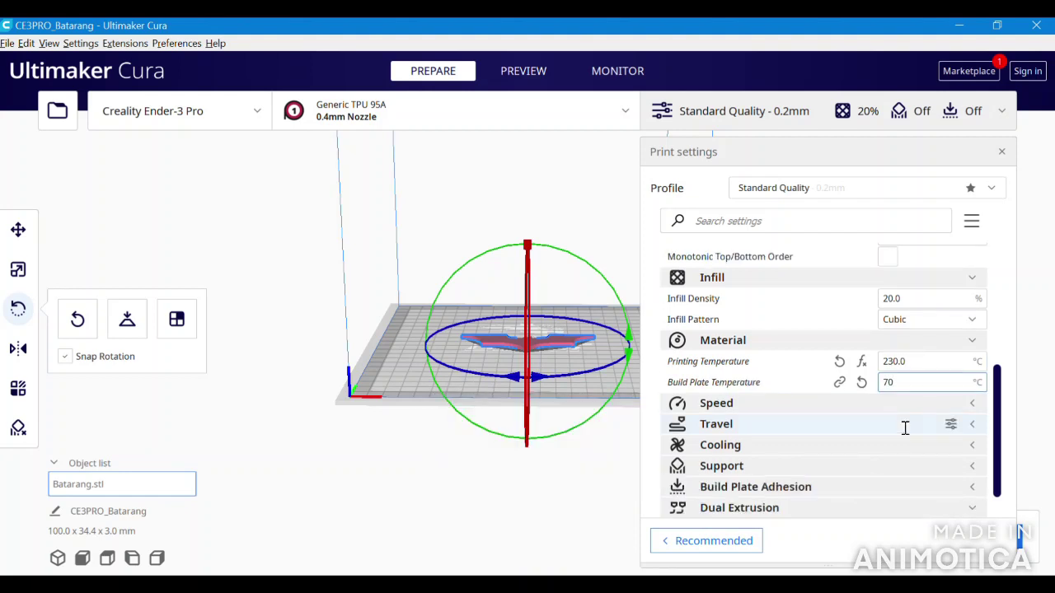
{"action": "left_click", "coordinate": [973, 404]}
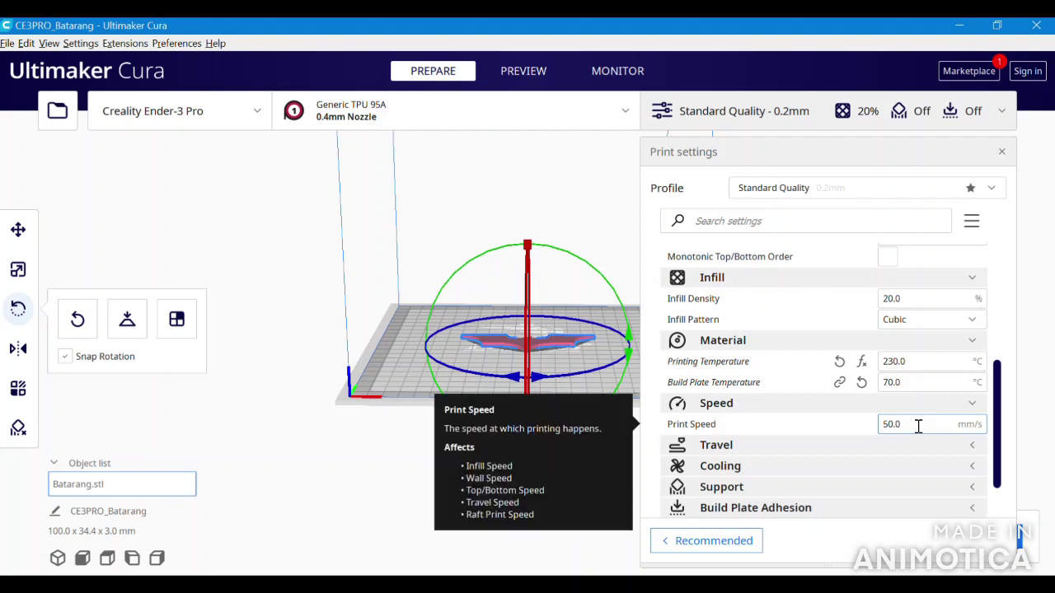
{"action": "left_click_drag", "start_coordinate": [918, 426], "coordinate": [827, 431]}
{"action": "type", "text": "30.00"}
{"action": "scroll", "coordinate": [793, 423], "scroll_direction": "down", "scroll_amount": 1}
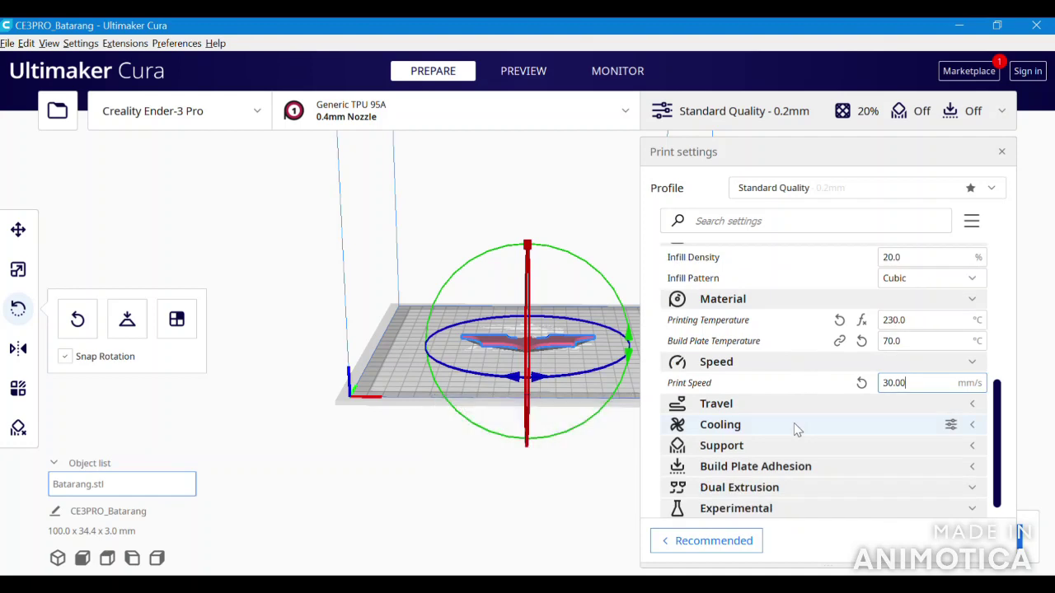
{"action": "left_click", "coordinate": [973, 407]}
Turn off Enable Retraction in the Travel settings
{"action": "scroll", "coordinate": [948, 410], "scroll_direction": "down", "scroll_amount": 1}
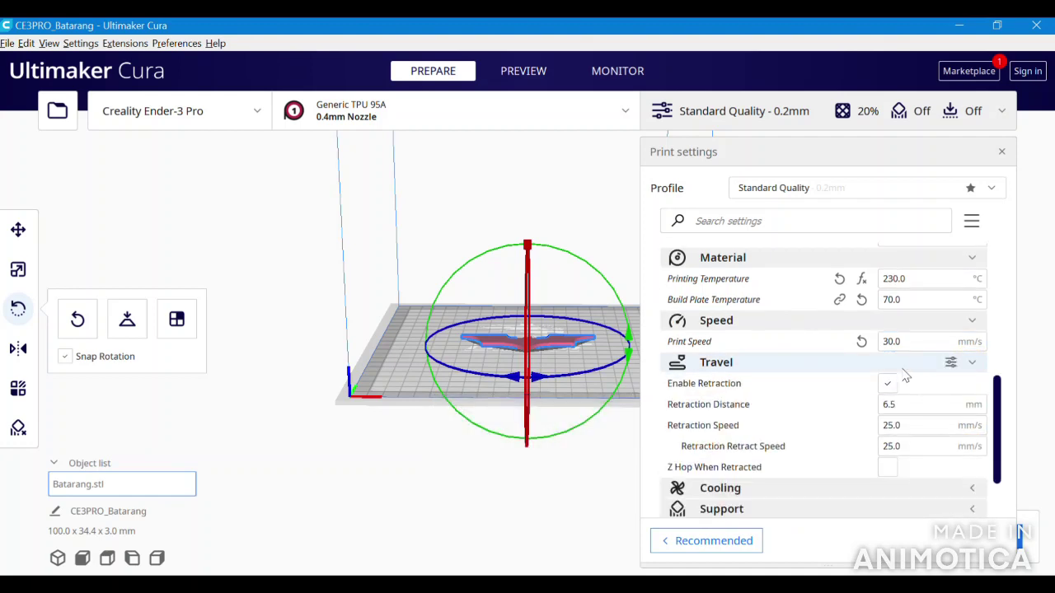
{"action": "mouse_move", "coordinate": [895, 397]}
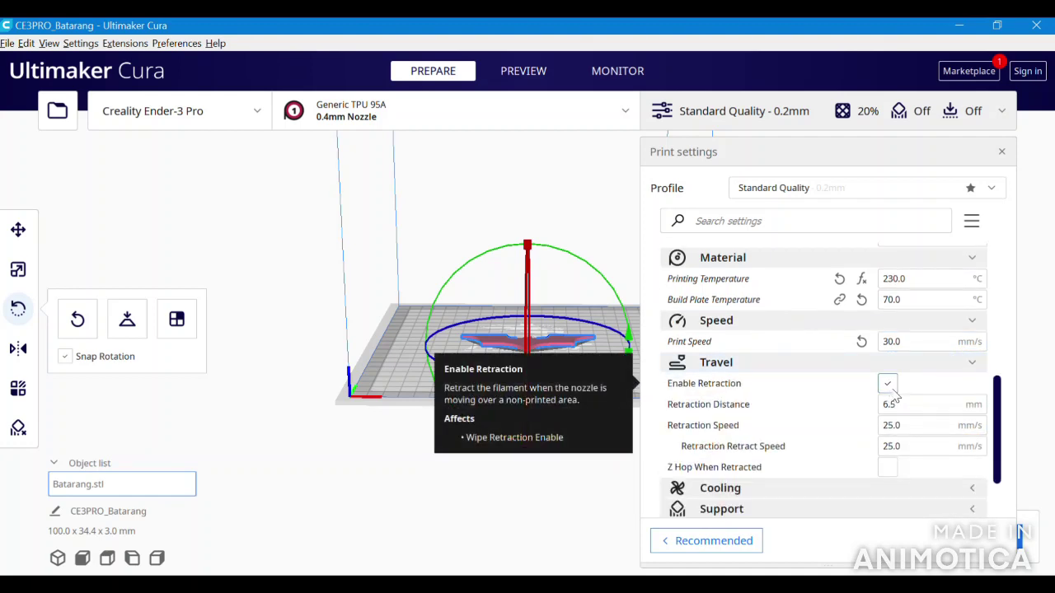
{"action": "left_click", "coordinate": [888, 384]}
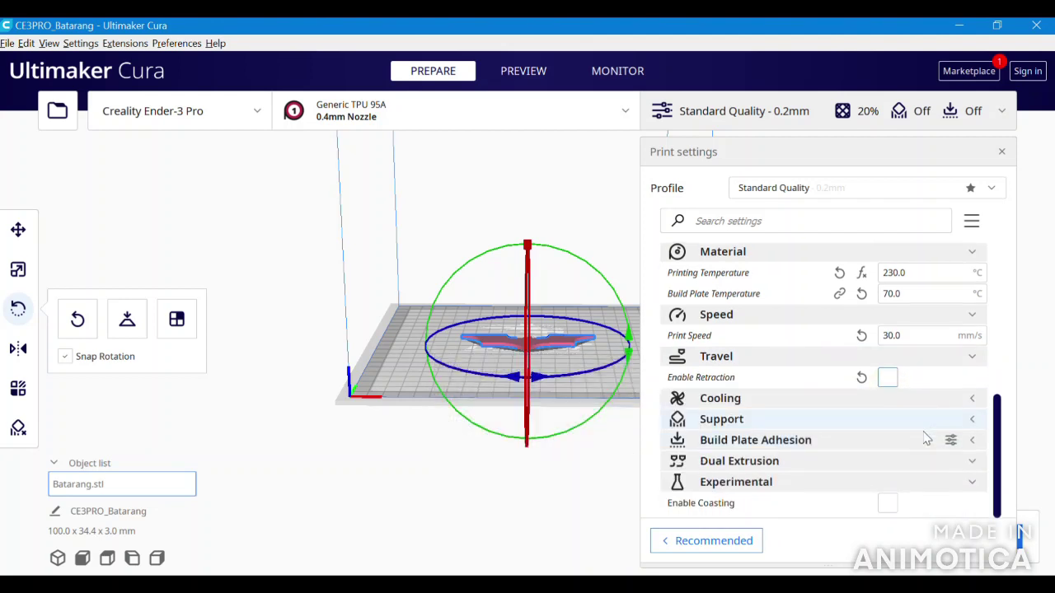
Enable Coasting in Experimental settings with a coasting volume of 0.064 mm³
{"action": "left_click", "coordinate": [749, 494]}
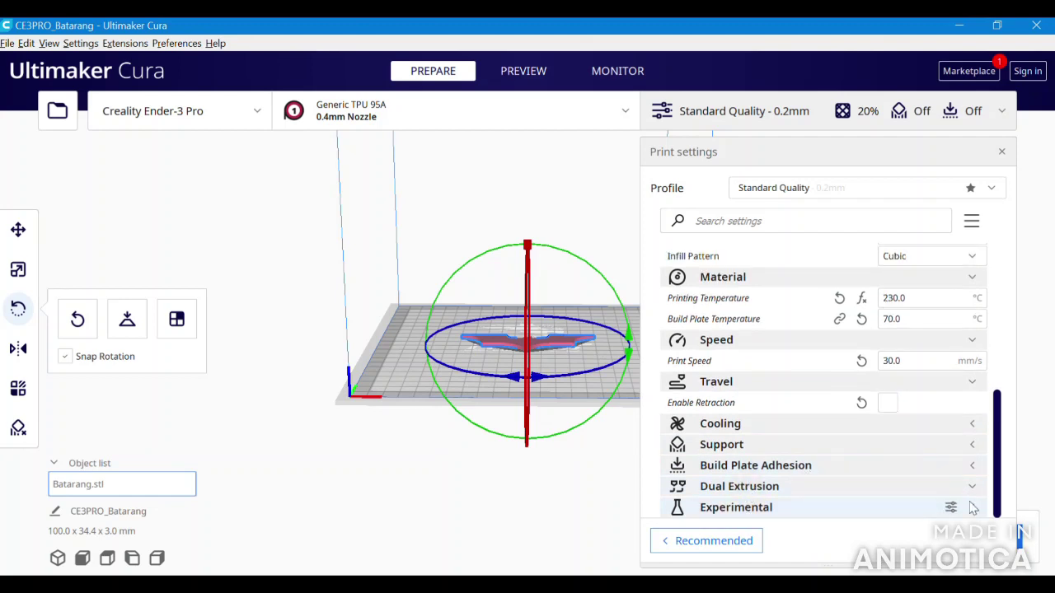
{"action": "left_click", "coordinate": [970, 509]}
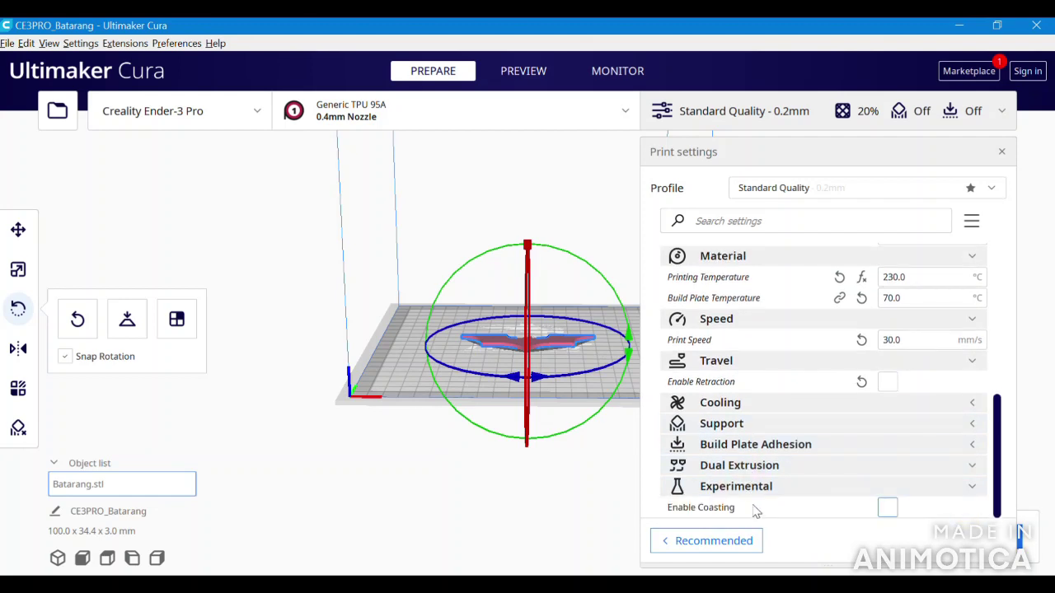
{"action": "left_click", "coordinate": [888, 508]}
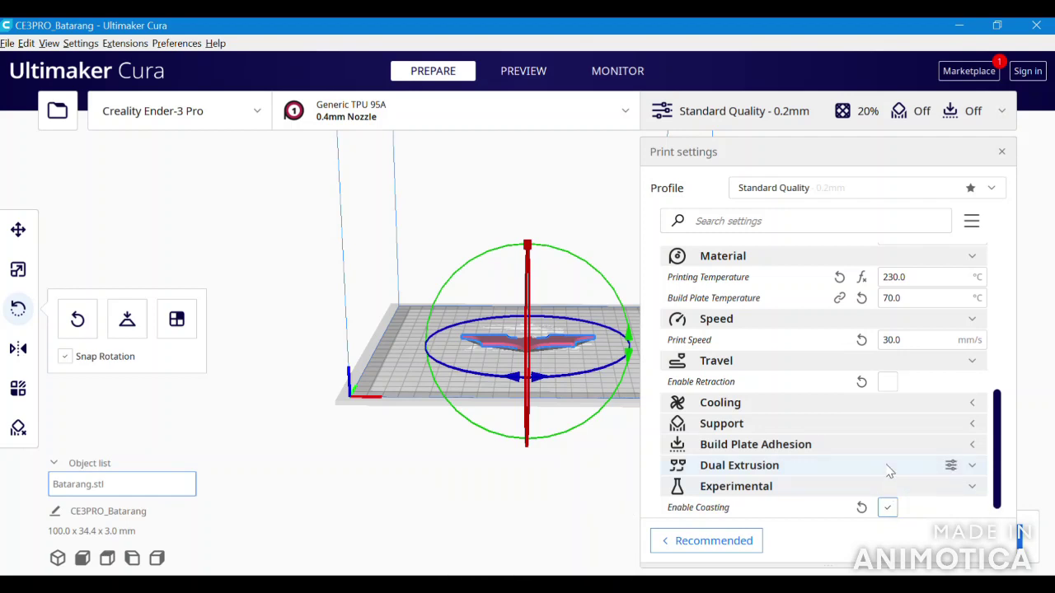
{"action": "left_click_drag", "start_coordinate": [913, 505], "coordinate": [874, 508]}
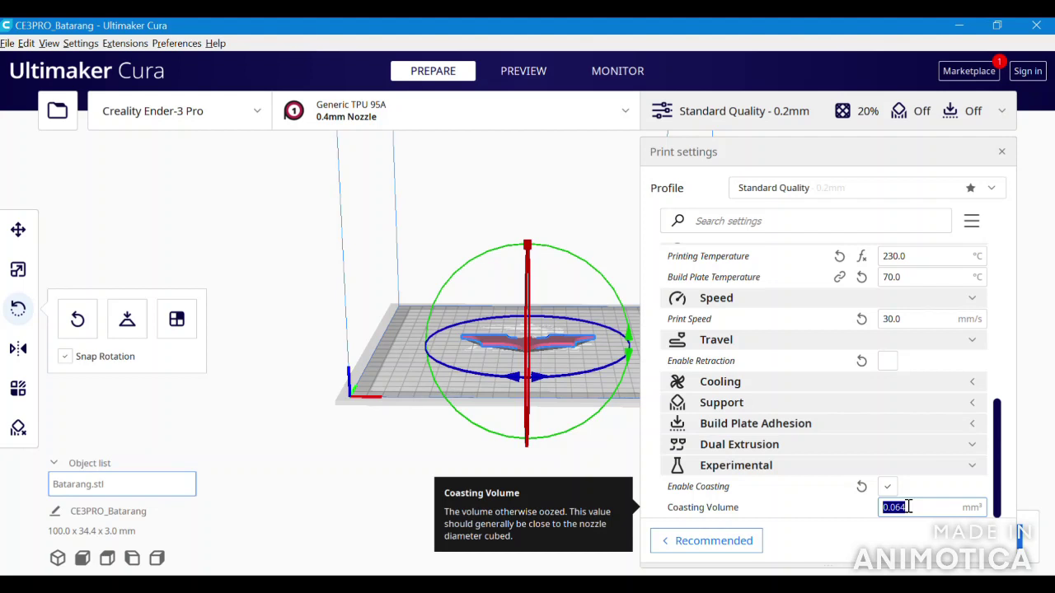
{"action": "type", "text": "0.064"}
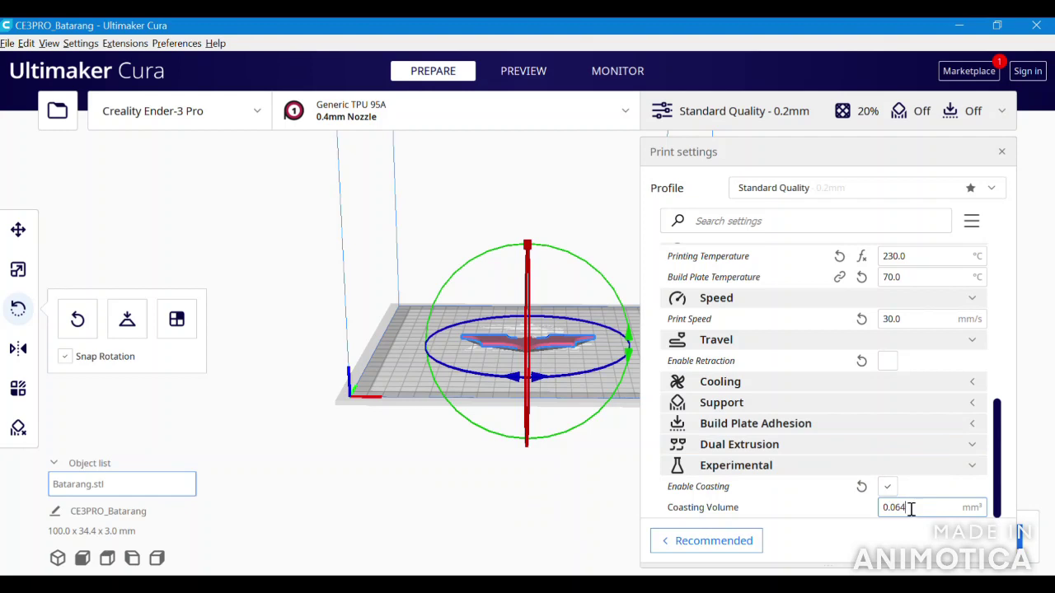
{"action": "left_click_drag", "start_coordinate": [910, 508], "coordinate": [864, 508]}
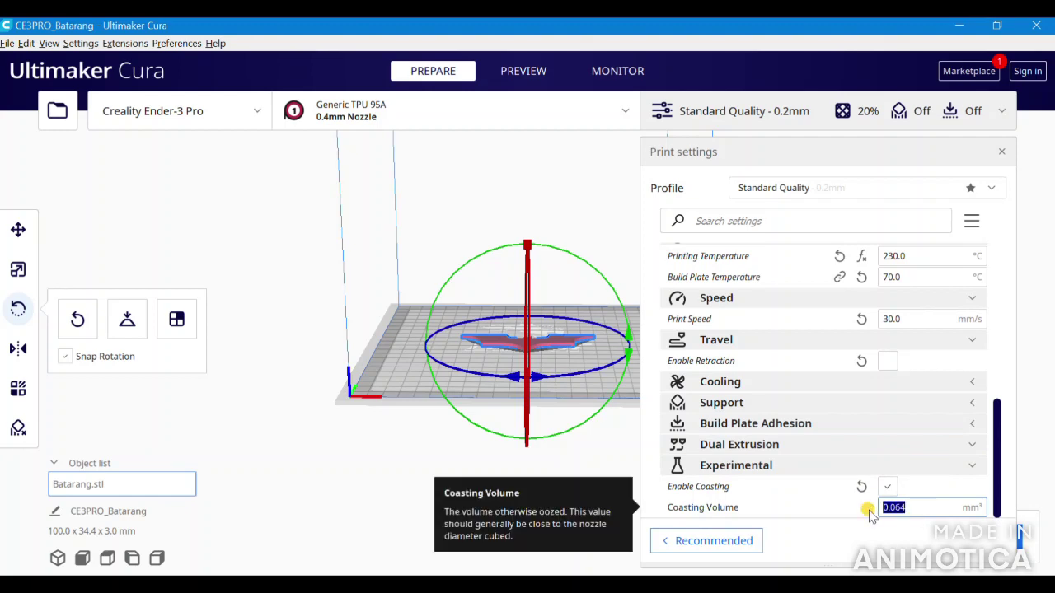
{"action": "left_click", "coordinate": [926, 504]}
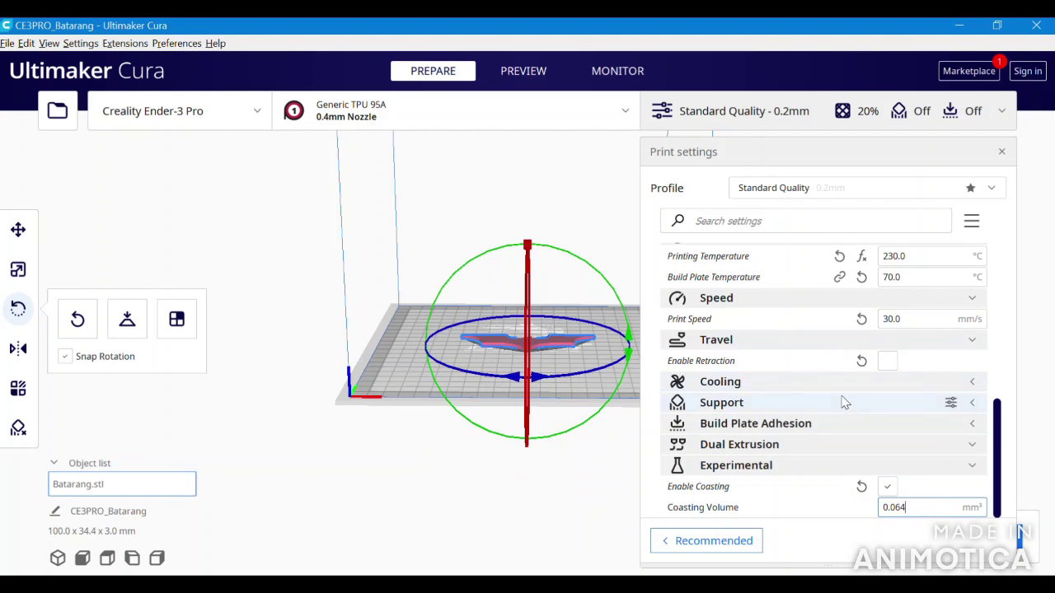
Slice the Batarang, getting a 43-minute estimate using 4 g / 1.27 m of filament
{"action": "left_click", "coordinate": [609, 206]}
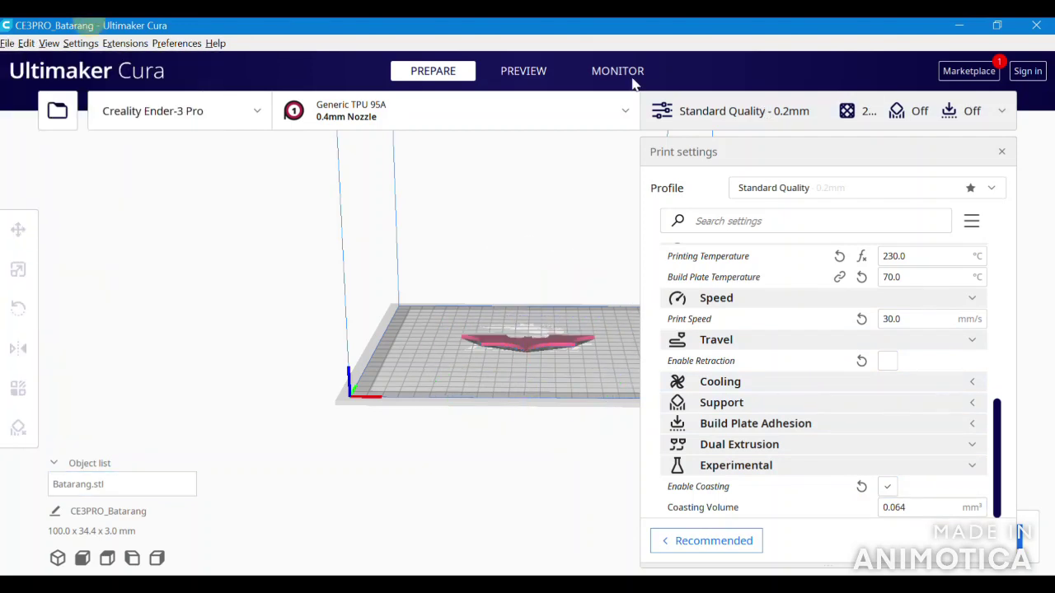
{"action": "left_click", "coordinate": [767, 113]}
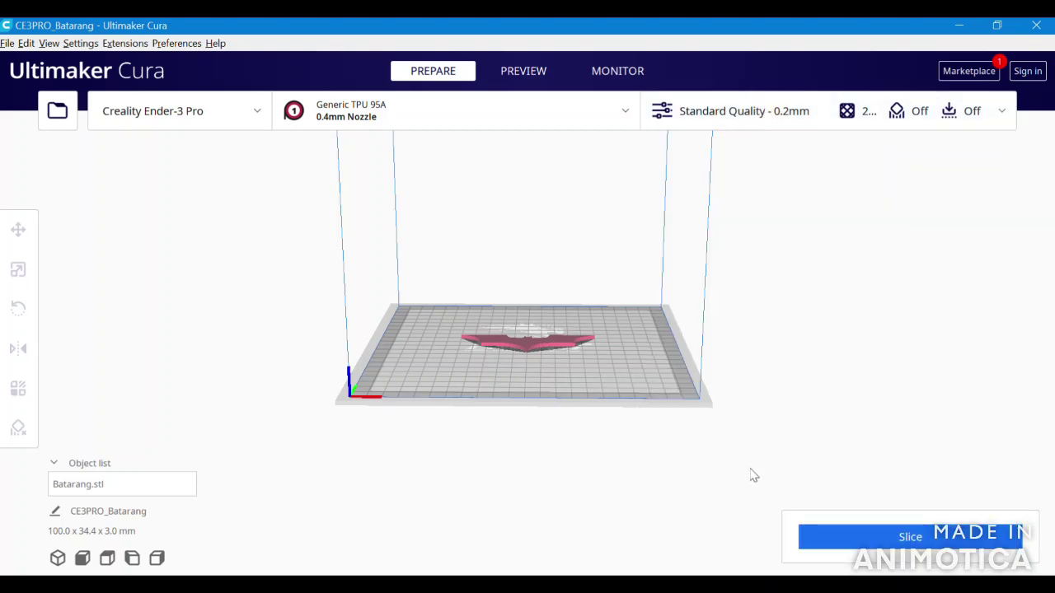
{"action": "left_click", "coordinate": [925, 540]}
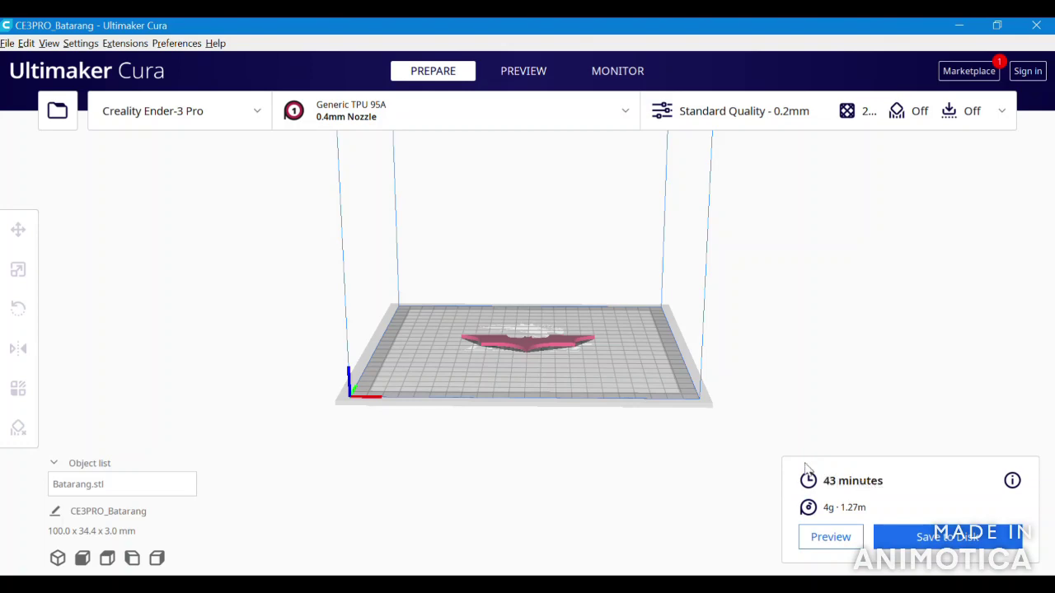
{"action": "mouse_move", "coordinate": [832, 297]}
{"action": "right_mouse_down"}
{"action": "mouse_move", "coordinate": [831, 377]}
{"action": "mouse_move", "coordinate": [846, 269]}
{"action": "mouse_move", "coordinate": [778, 273]}
{"action": "mouse_move", "coordinate": [881, 280]}
{"action": "mouse_move", "coordinate": [829, 283]}
{"action": "right_mouse_up"}
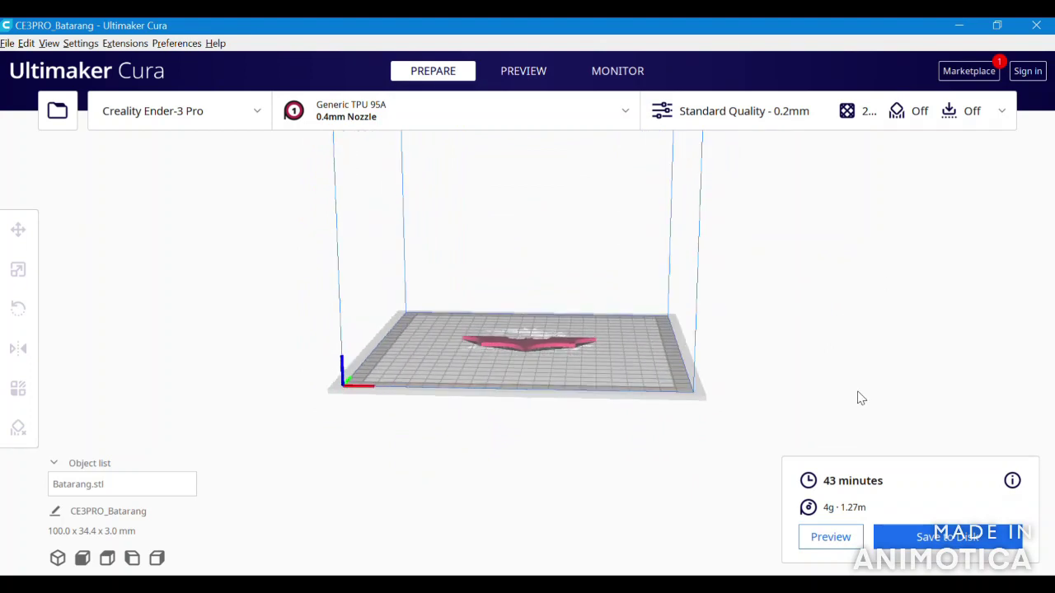
Save the G-code as CE3PRO_Batarang.gcode on Removable Disk (D:)
{"action": "left_click", "coordinate": [929, 537]}
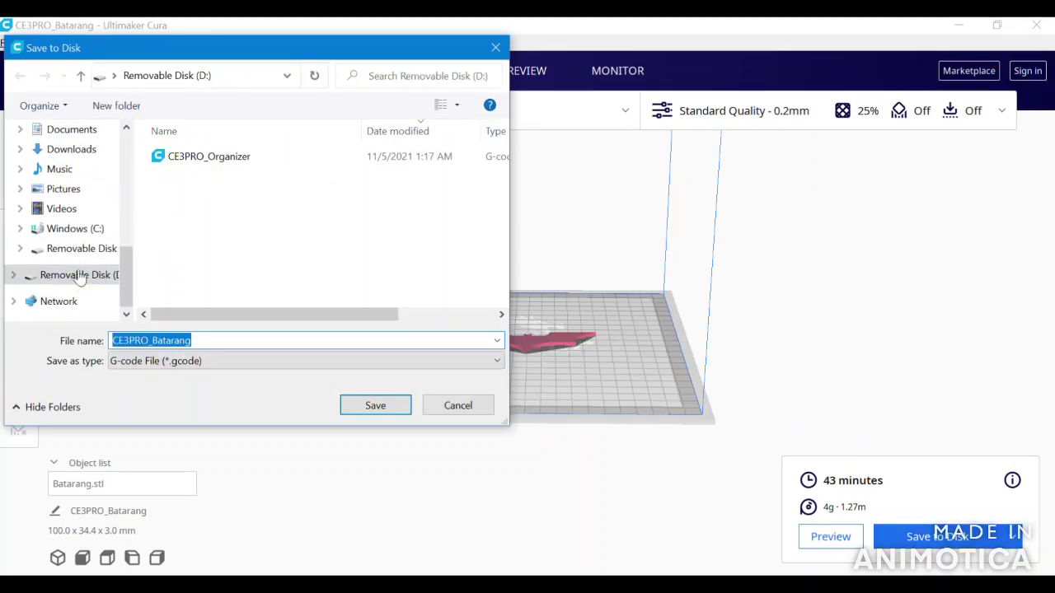
{"action": "left_click", "coordinate": [79, 279]}
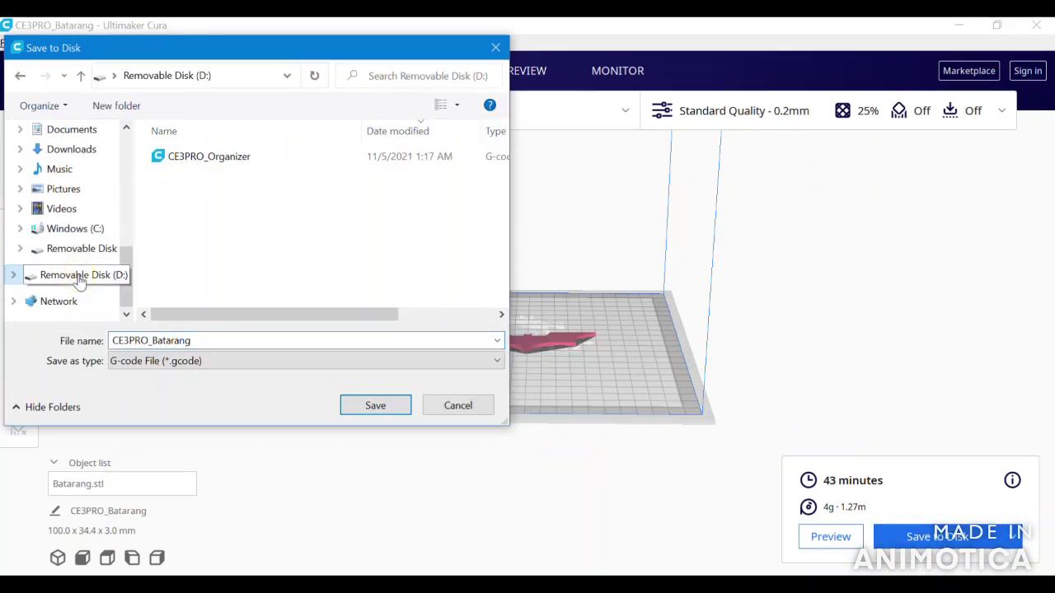
{"action": "left_click", "coordinate": [376, 405]}
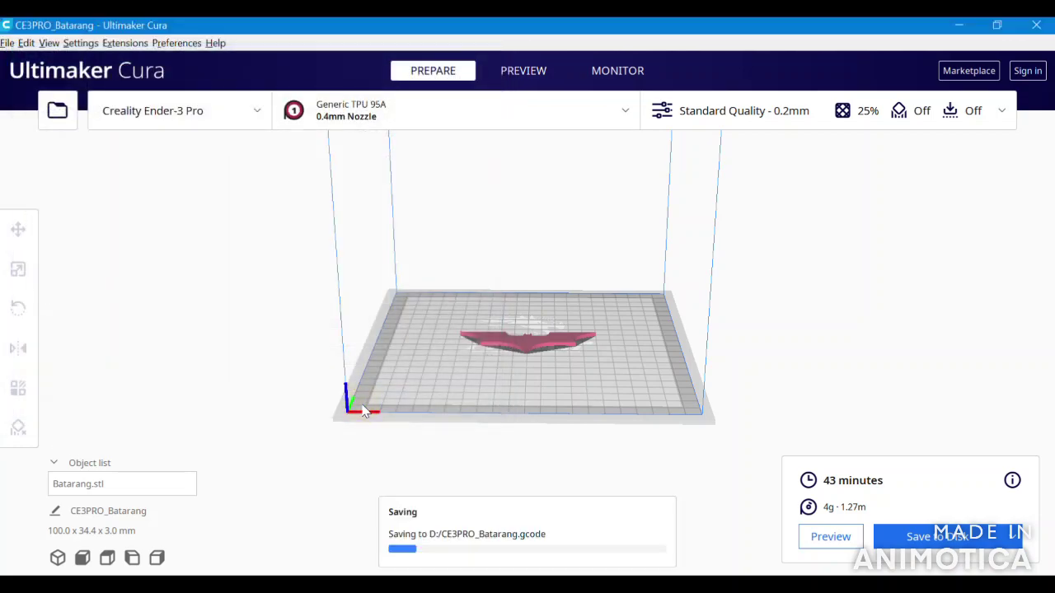